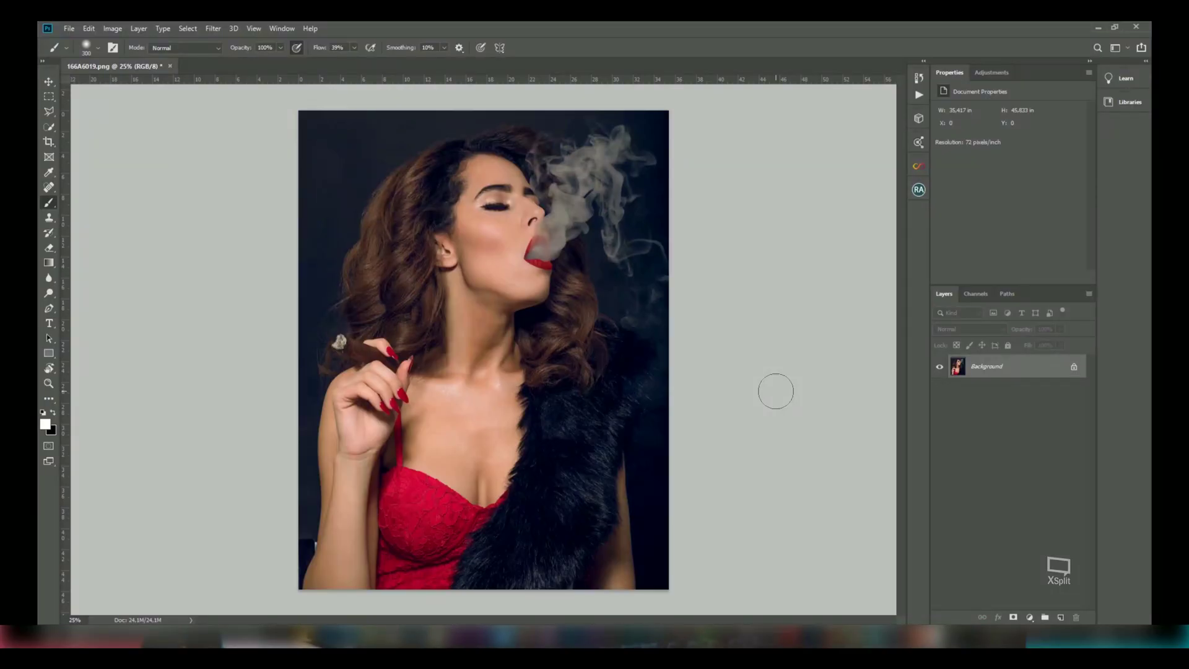
Duplicate the background layer and add a Curves adjustment layer above it with the midtones raised to brighten the photo.
{"action": "key", "text": "ctrl+j"}
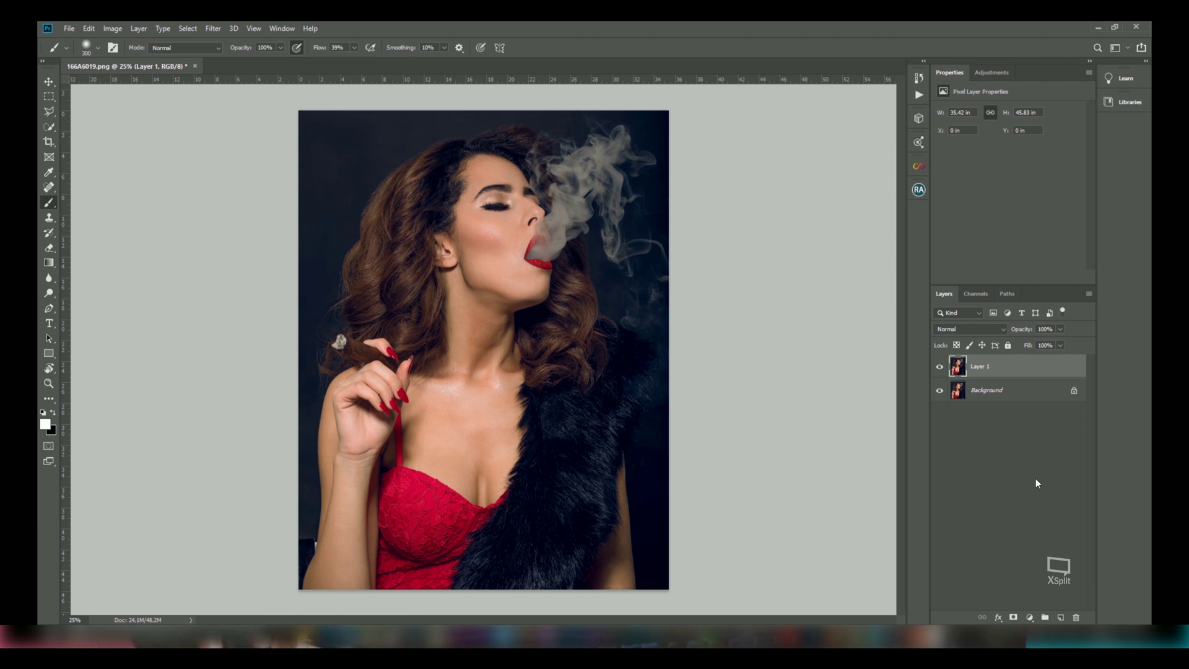
{"action": "left_click", "coordinate": [1030, 617]}
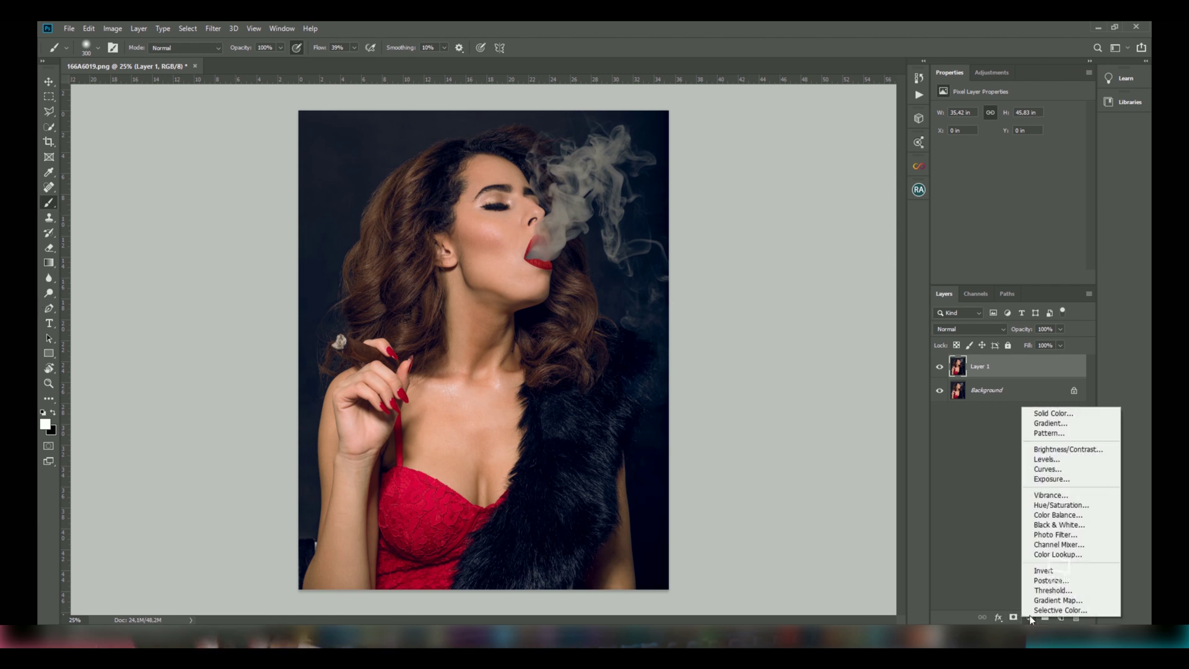
{"action": "left_click", "coordinate": [1047, 470]}
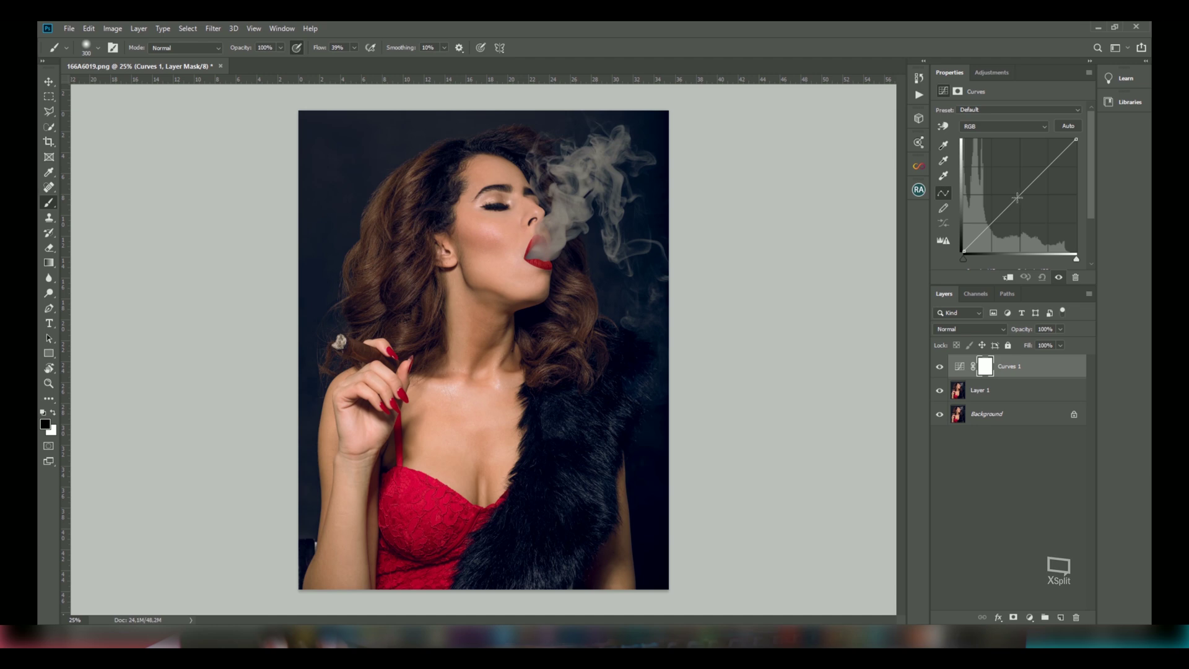
{"action": "left_click_drag", "start_coordinate": [1021, 196], "coordinate": [1004, 175]}
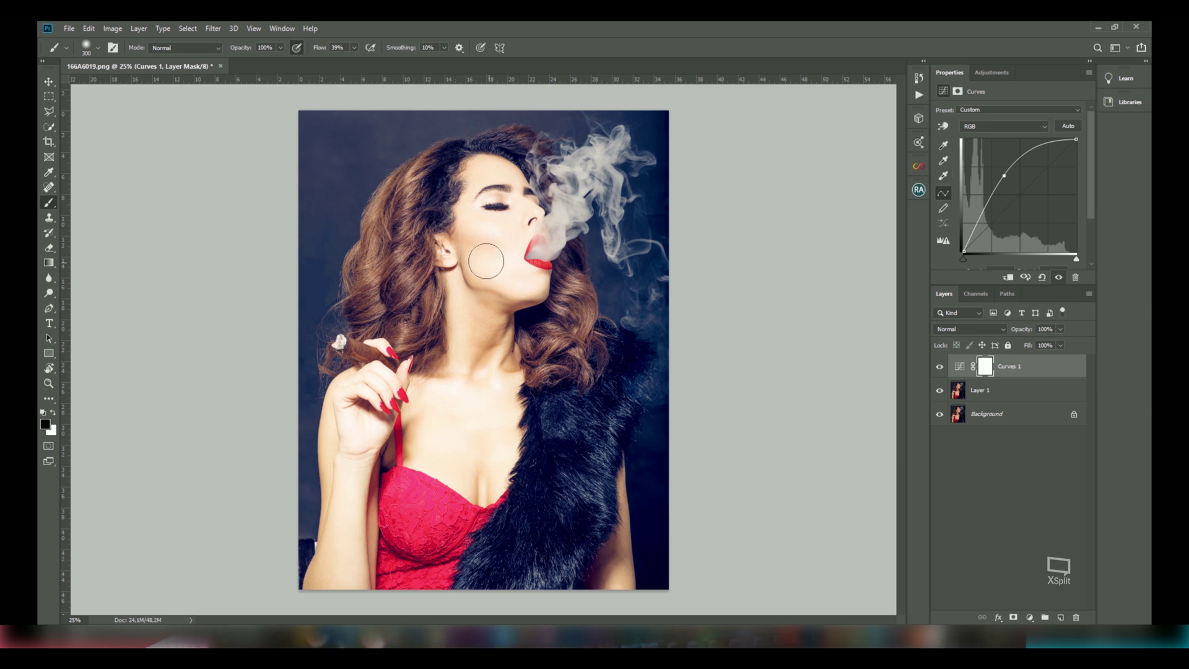
Rename the brightening Curves layer as dodge and invert its layer mask to black.
{"action": "double_click", "coordinate": [1010, 367]}
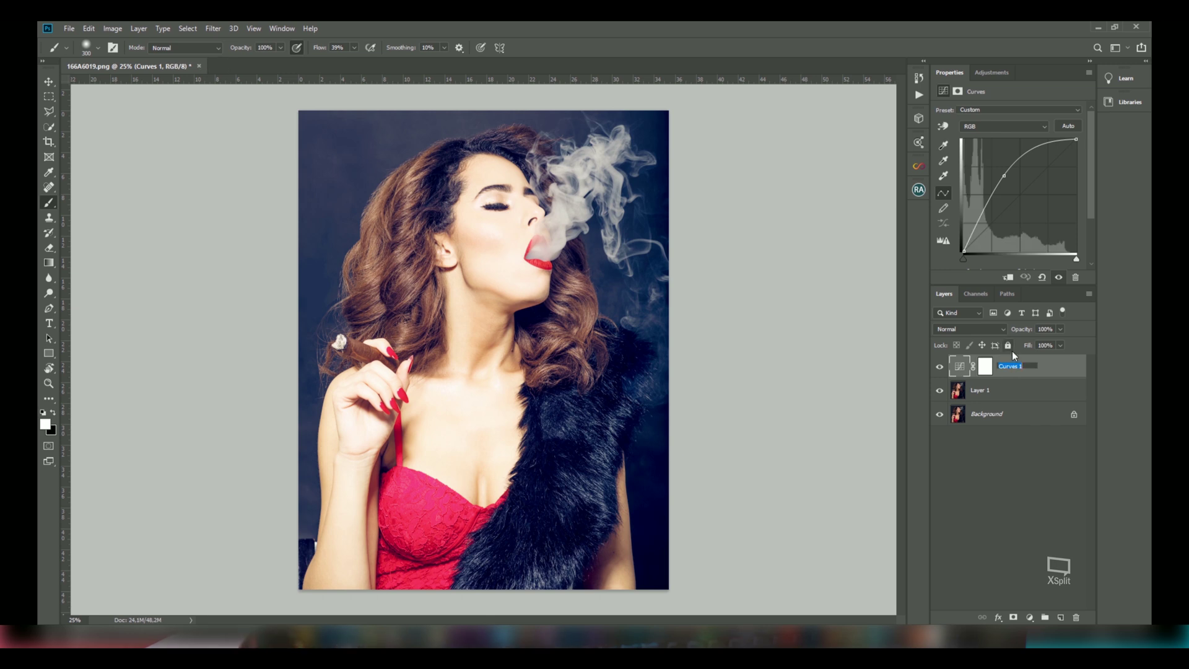
{"action": "key", "text": "Return"}
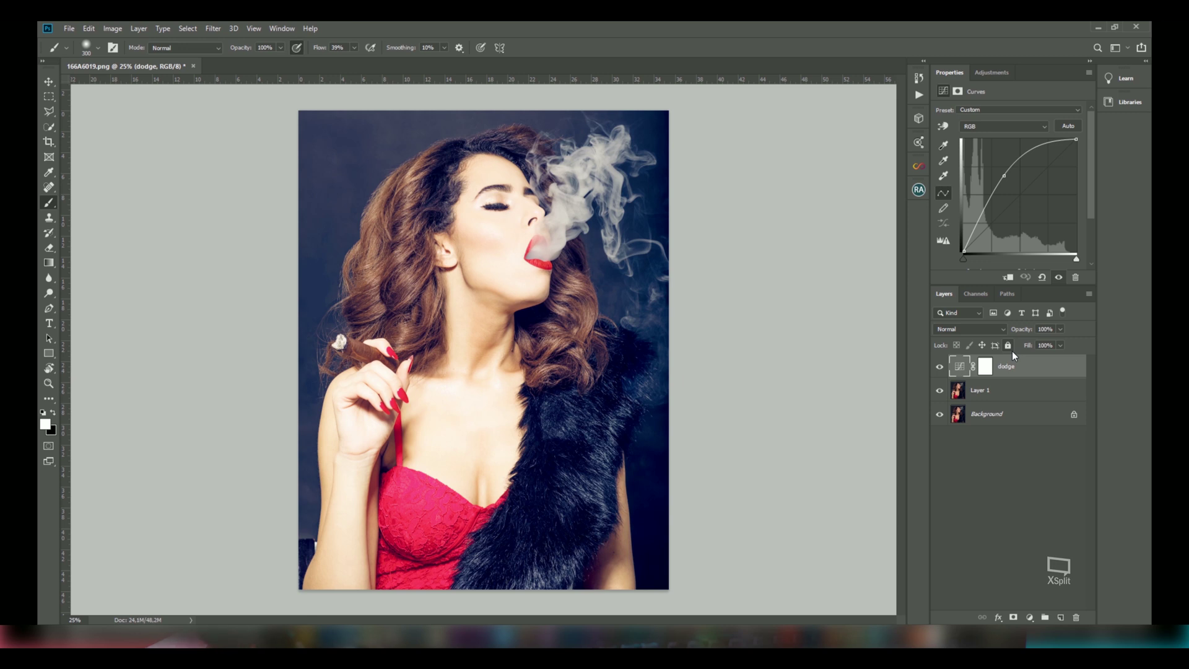
{"action": "left_click", "coordinate": [986, 371]}
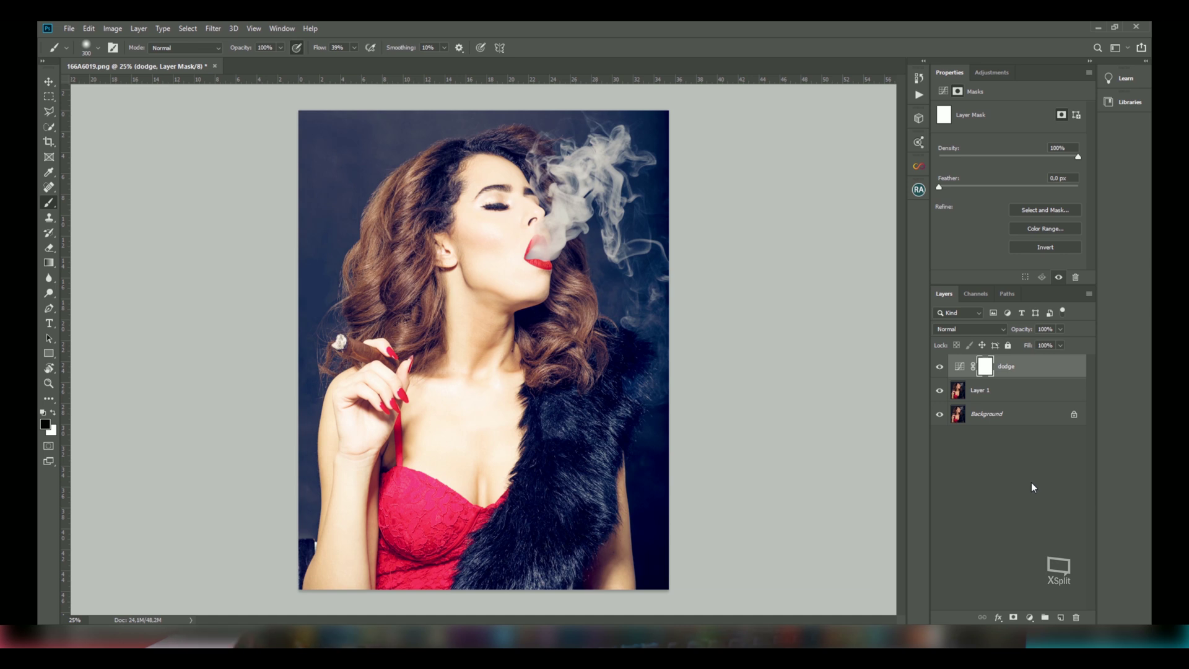
{"action": "key", "text": "ctrl+i"}
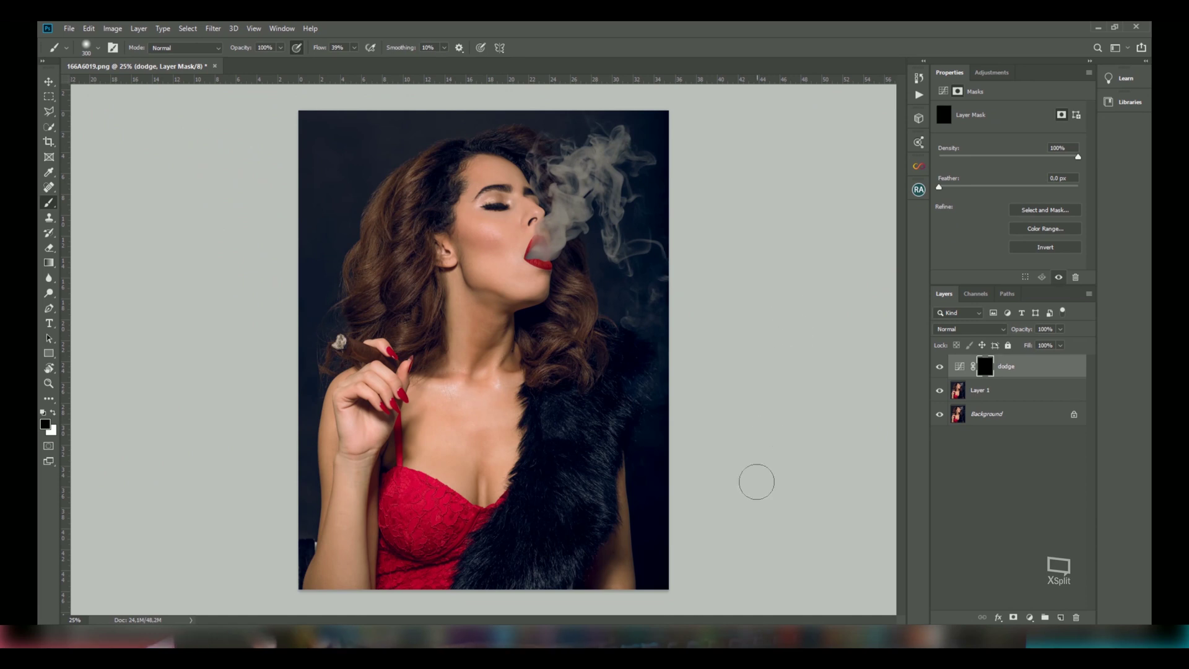
Add a second Curves adjustment layer above dodge with the midtones lowered to darken the photo.
{"action": "left_click", "coordinate": [1028, 618]}
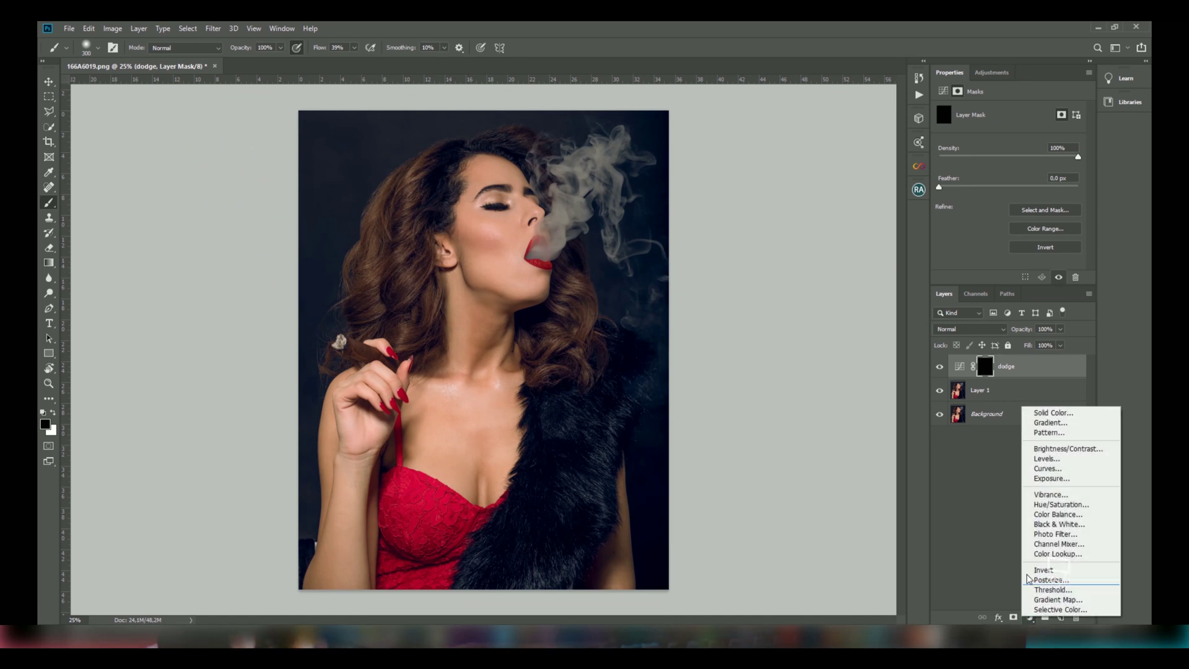
{"action": "left_click", "coordinate": [1042, 469]}
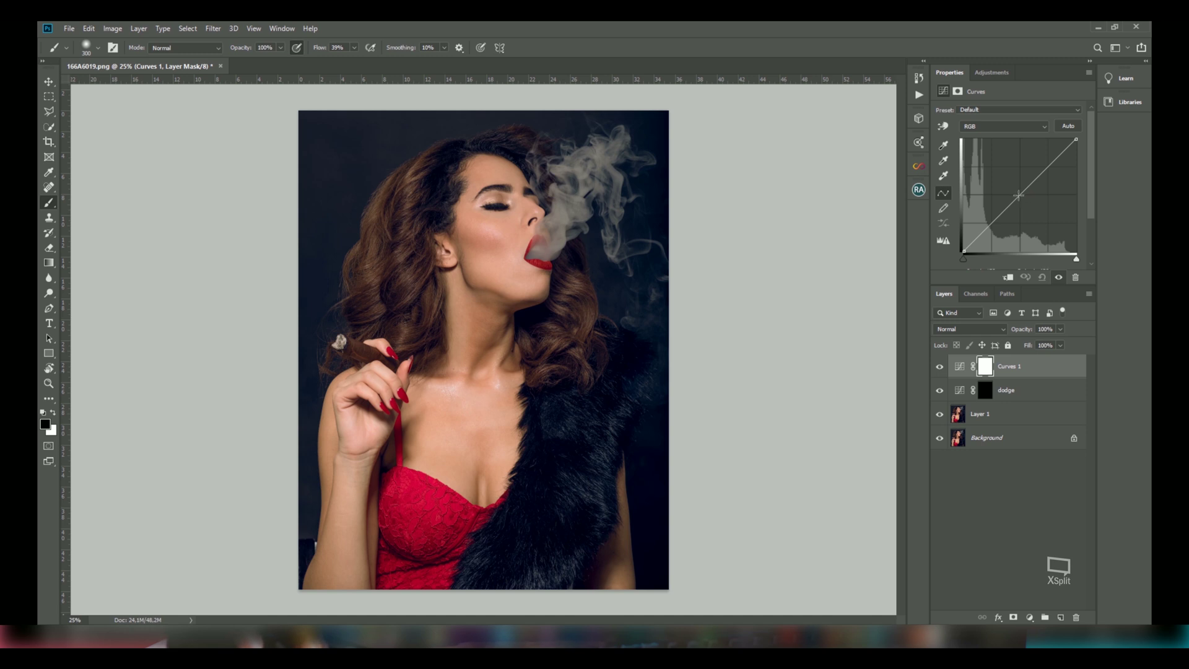
{"action": "left_click_drag", "start_coordinate": [1019, 195], "coordinate": [1032, 202]}
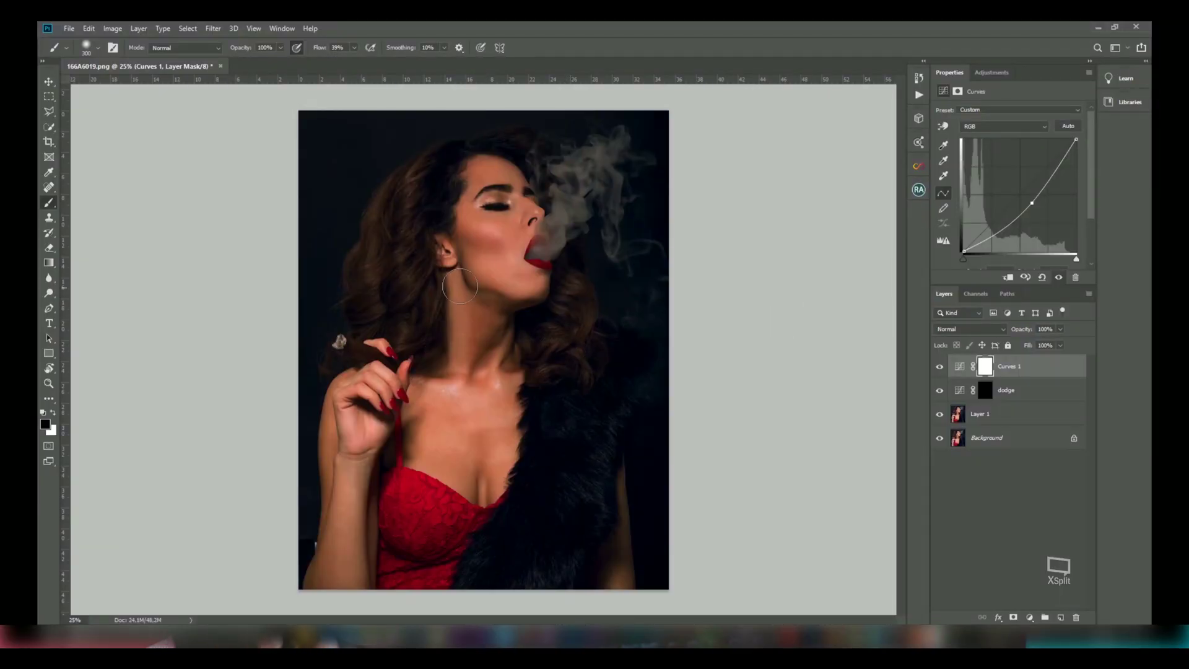
Rename the darkening Curves layer as burn and invert its layer mask to black.
{"action": "double_click", "coordinate": [1004, 366]}
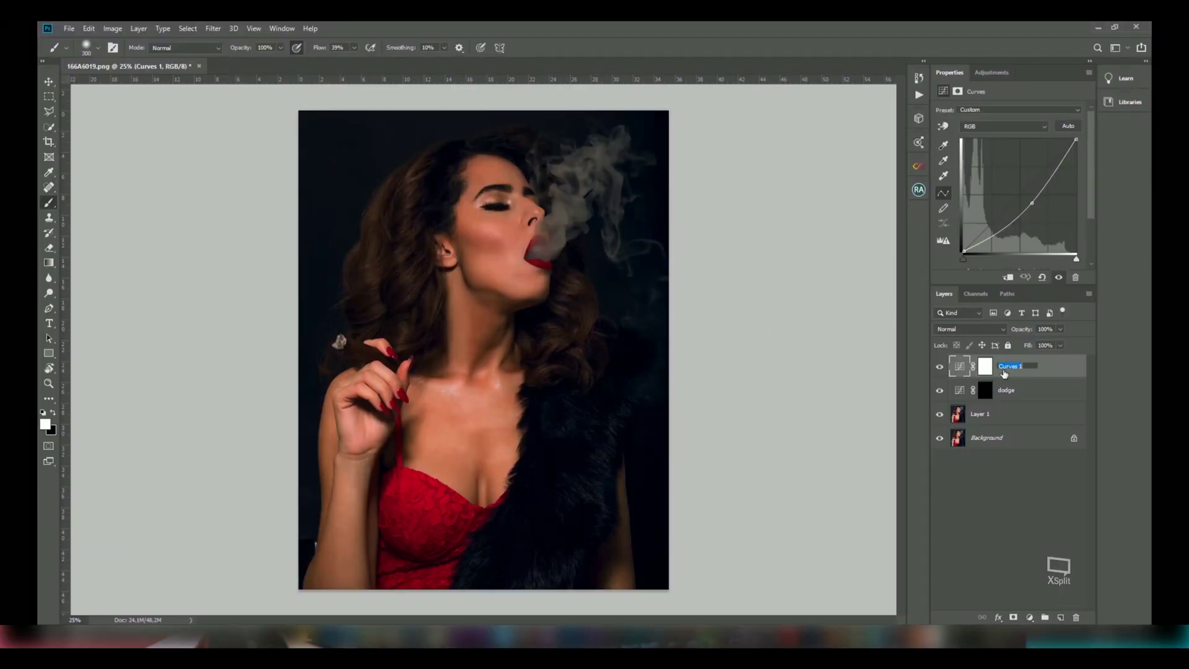
{"action": "type", "text": "burn"}
{"action": "key", "text": "Return"}
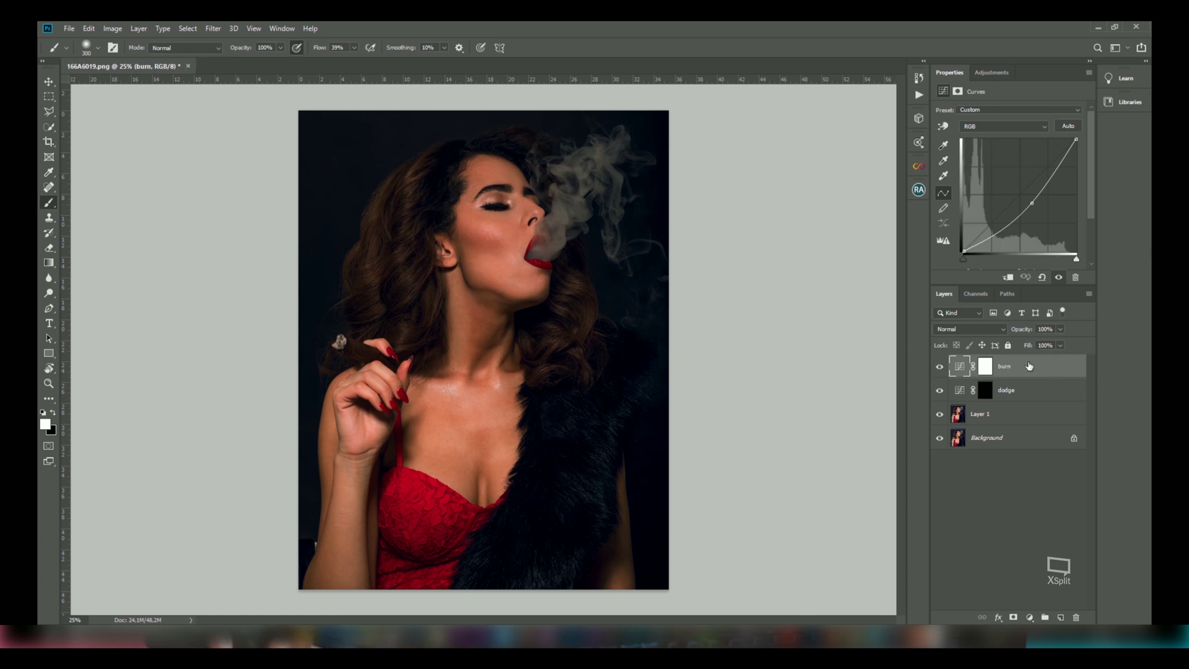
{"action": "left_click", "coordinate": [986, 370]}
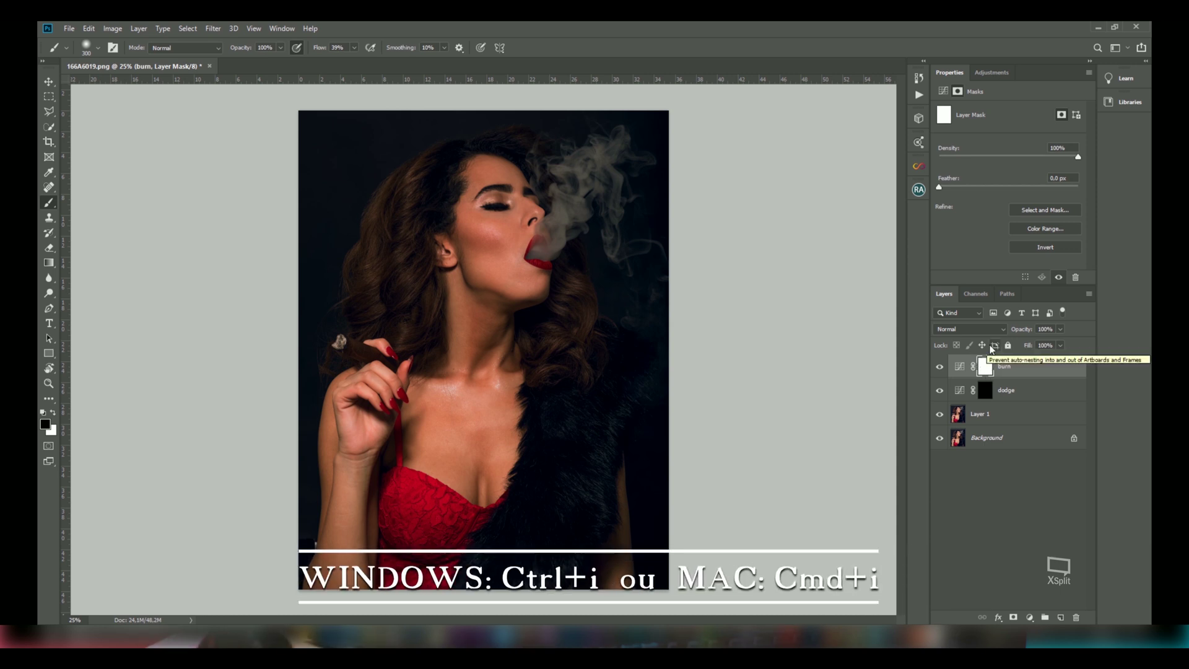
{"action": "key", "text": "ctrl+i"}
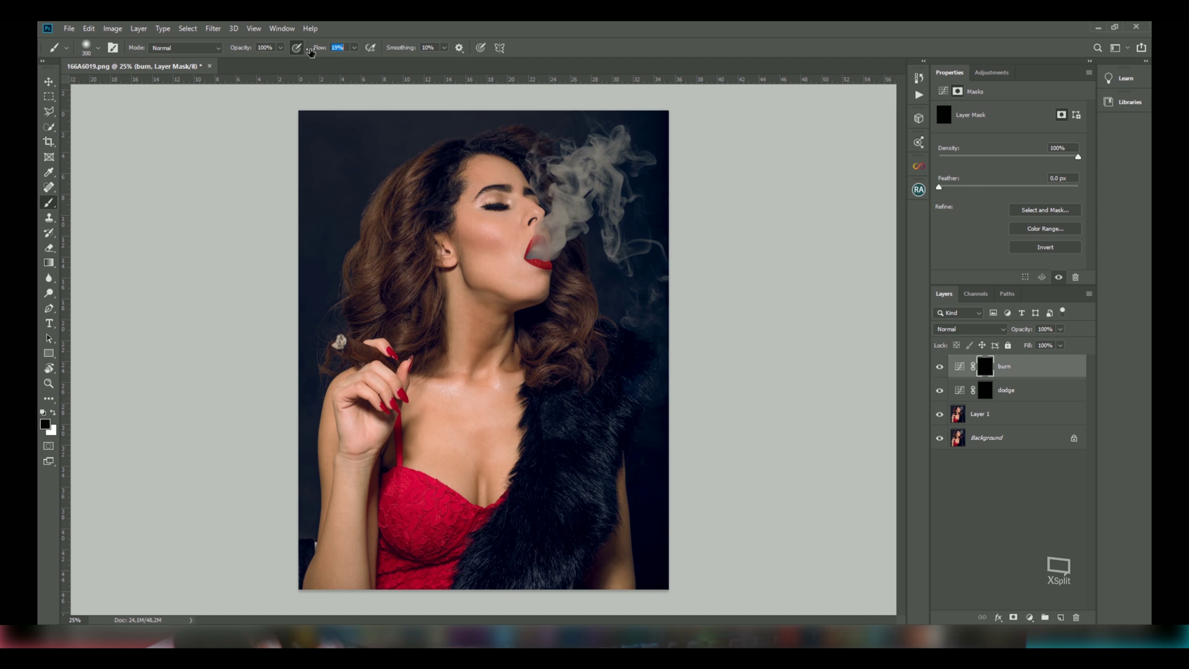
Set the brush flow to 20% and target the dodge layer's mask with white as the foreground color.
{"action": "left_click_drag", "start_coordinate": [311, 52], "coordinate": [309, 51]}
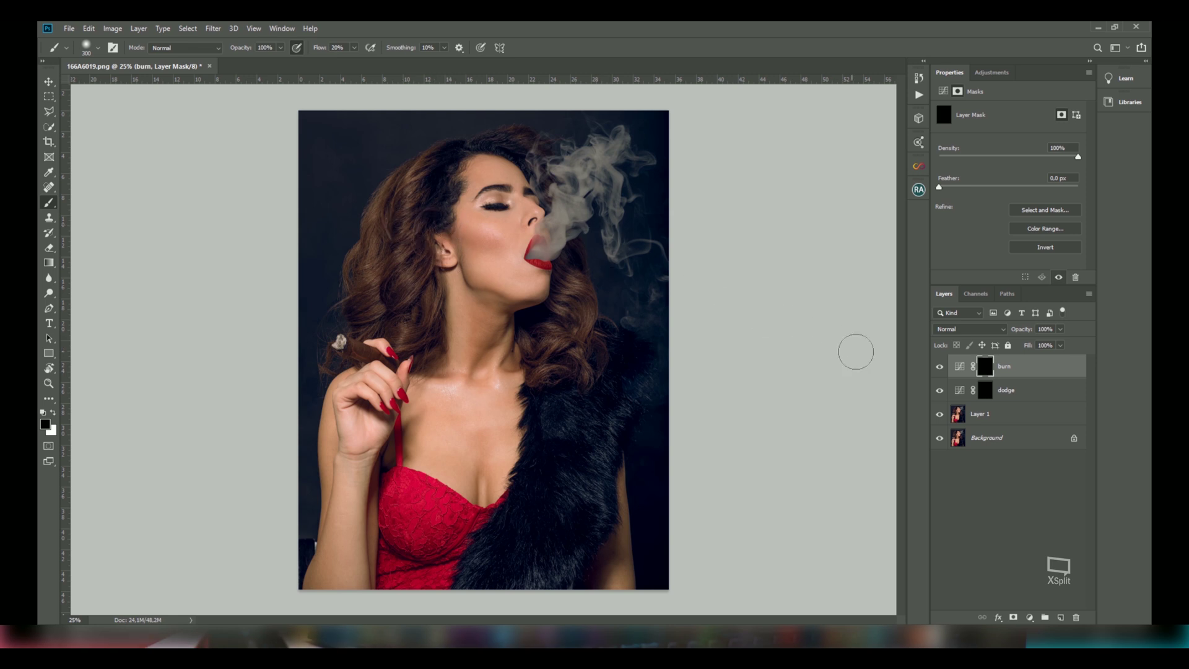
{"action": "left_click", "coordinate": [985, 392]}
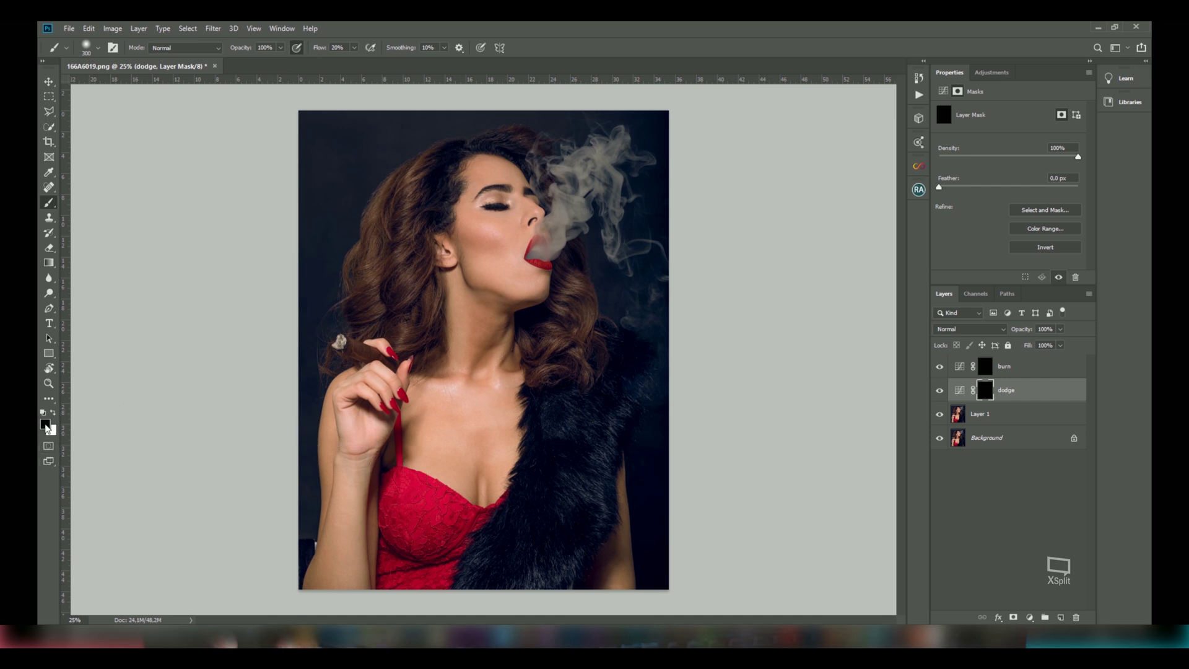
{"action": "key", "text": "x"}
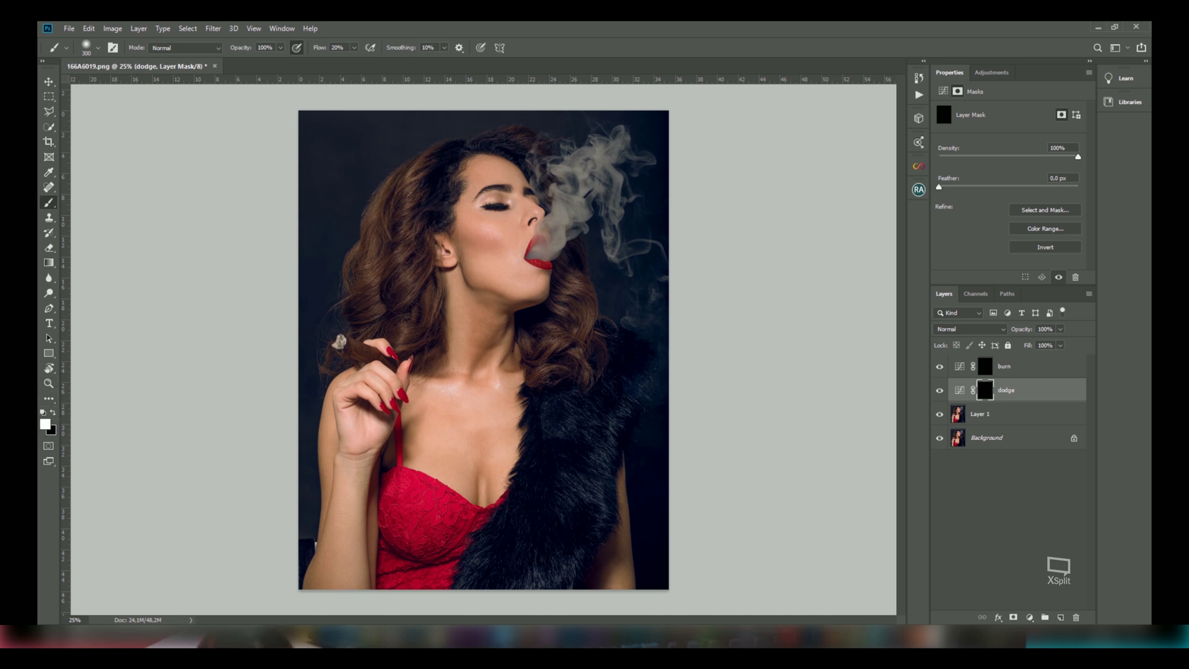
{"action": "key", "text": "d"}
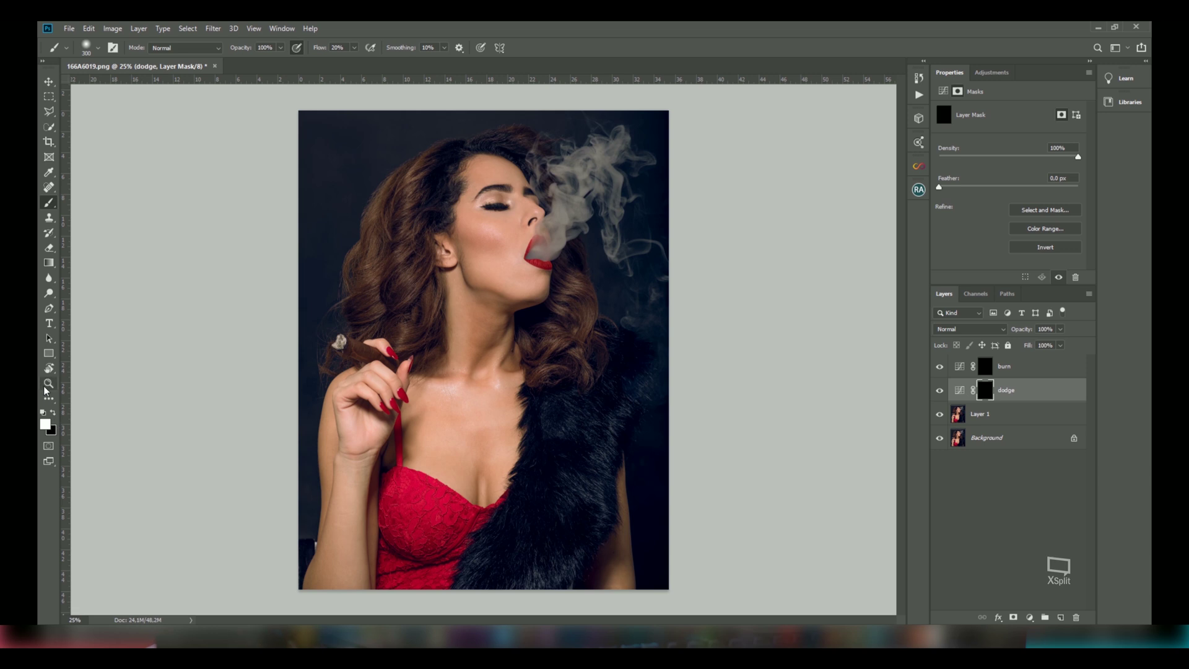
{"action": "key", "text": "x"}
{"action": "key", "text": "x"}
{"action": "key", "text": "x"}
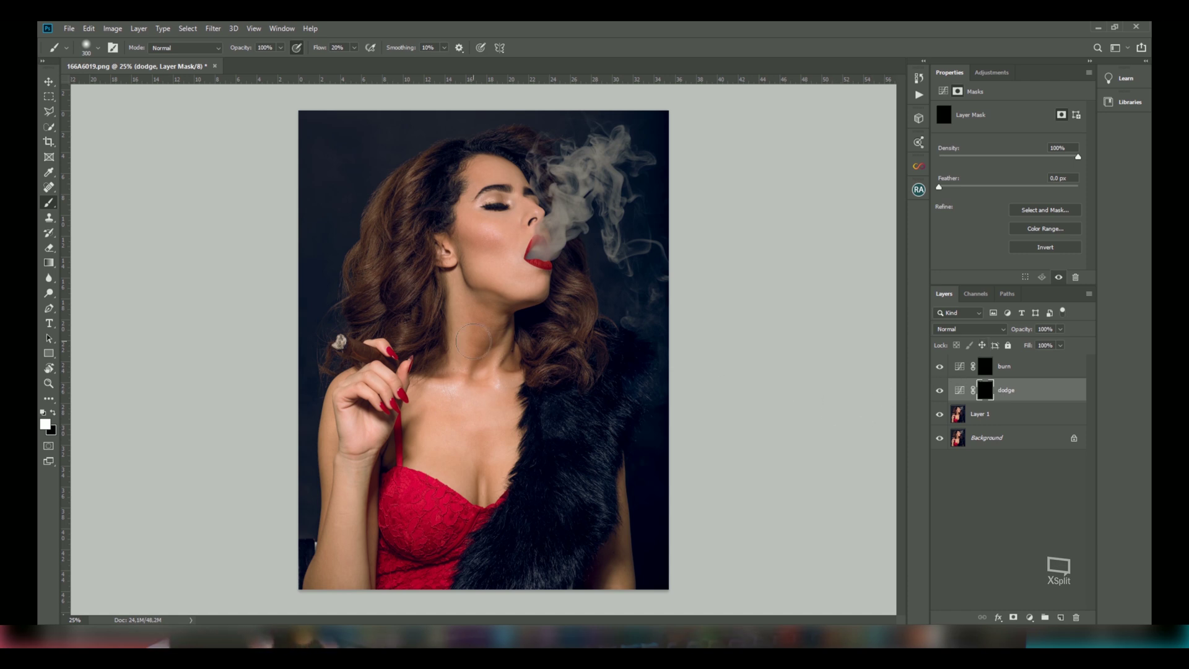
Reduce the brush size to 80 and paint white highlights on the dodge mask along the curls behind the woman's ear.
{"action": "key", "text": "bracketleft"}
{"action": "key", "text": "bracketleft"}
{"action": "key", "text": "bracketleft"}
{"action": "key", "text": "bracketleft"}
{"action": "key", "text": "bracketleft"}
{"action": "key", "text": "bracketleft"}
{"action": "key", "text": "bracketleft"}
{"action": "key", "text": "bracketleft"}
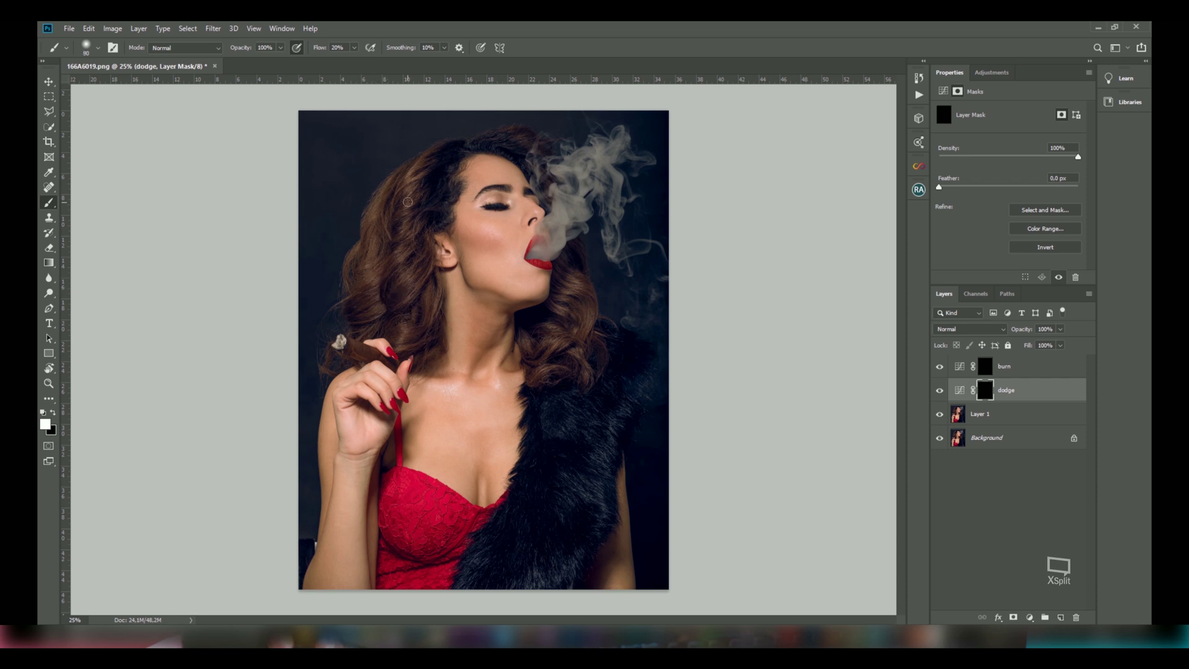
{"action": "left_click_drag", "start_coordinate": [418, 173], "coordinate": [407, 185]}
{"action": "left_click", "coordinate": [407, 205]}
{"action": "mouse_move", "coordinate": [406, 250]}
{"action": "left_mouse_down"}
{"action": "mouse_move", "coordinate": [394, 263]}
{"action": "mouse_move", "coordinate": [403, 235]}
{"action": "mouse_move", "coordinate": [403, 283]}
{"action": "left_mouse_up"}
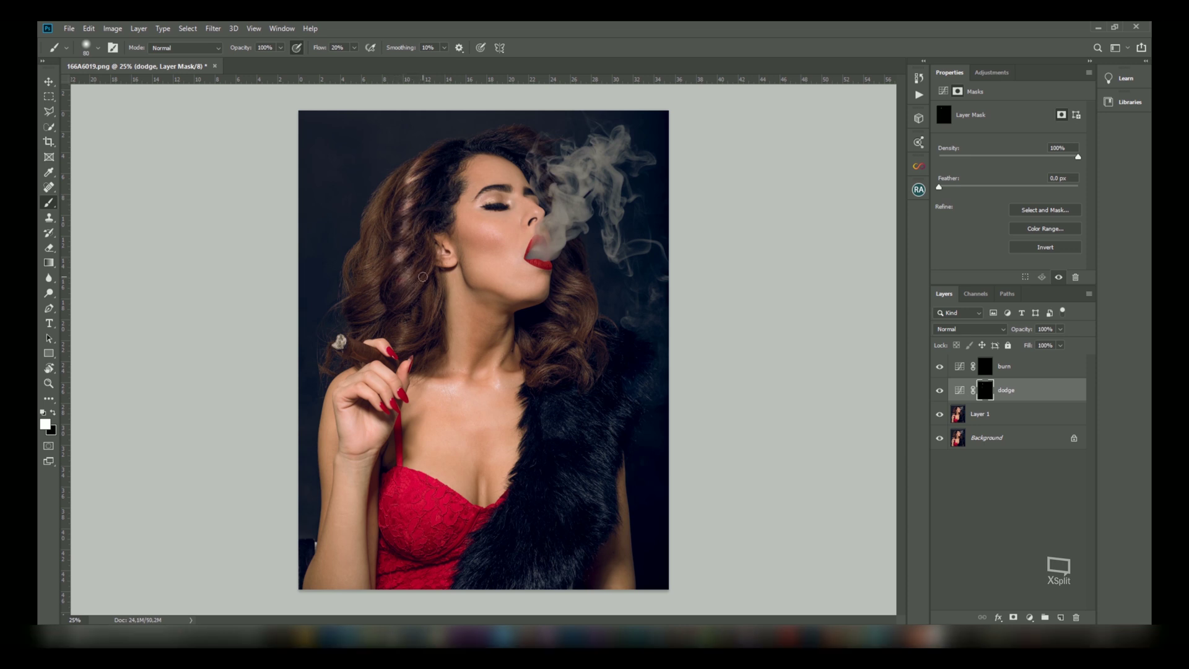
Extend the dodge highlights to the curls beside the neck and the outer waves of hair, using brush sizes from 70 to 90.
{"action": "key", "text": "bracketleft"}
{"action": "mouse_move", "coordinate": [567, 285]}
{"action": "left_mouse_down"}
{"action": "mouse_move", "coordinate": [582, 293]}
{"action": "mouse_move", "coordinate": [561, 305]}
{"action": "mouse_move", "coordinate": [587, 326]}
{"action": "left_mouse_up"}
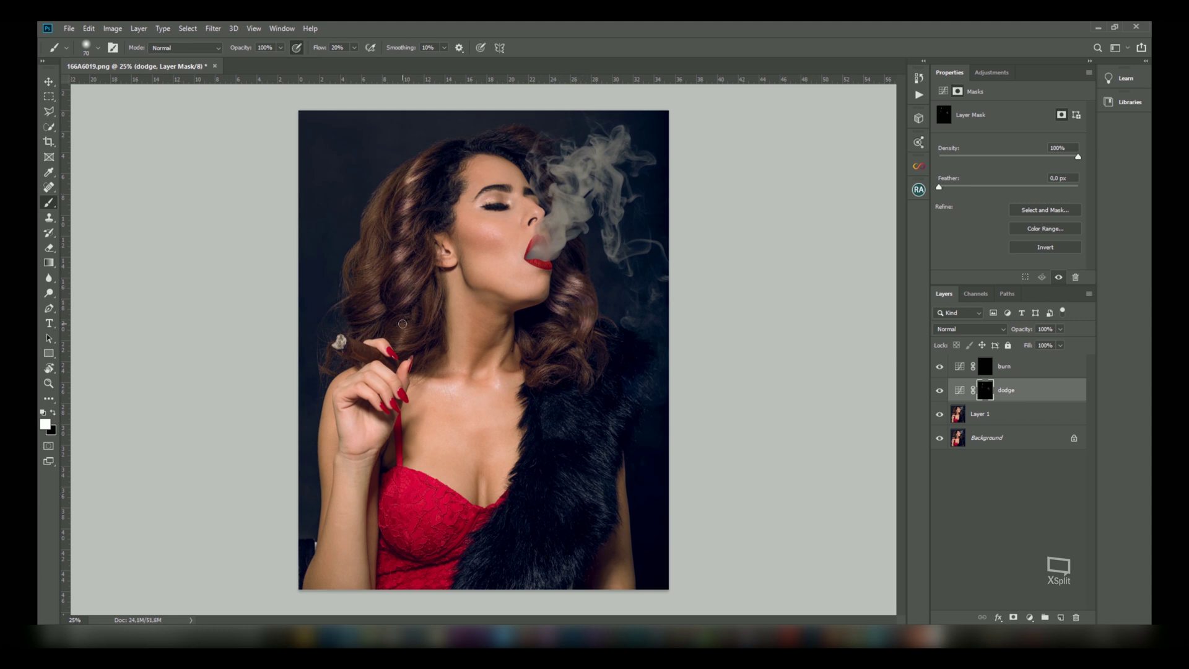
{"action": "key", "text": "bracketright"}
{"action": "key", "text": "bracketright"}
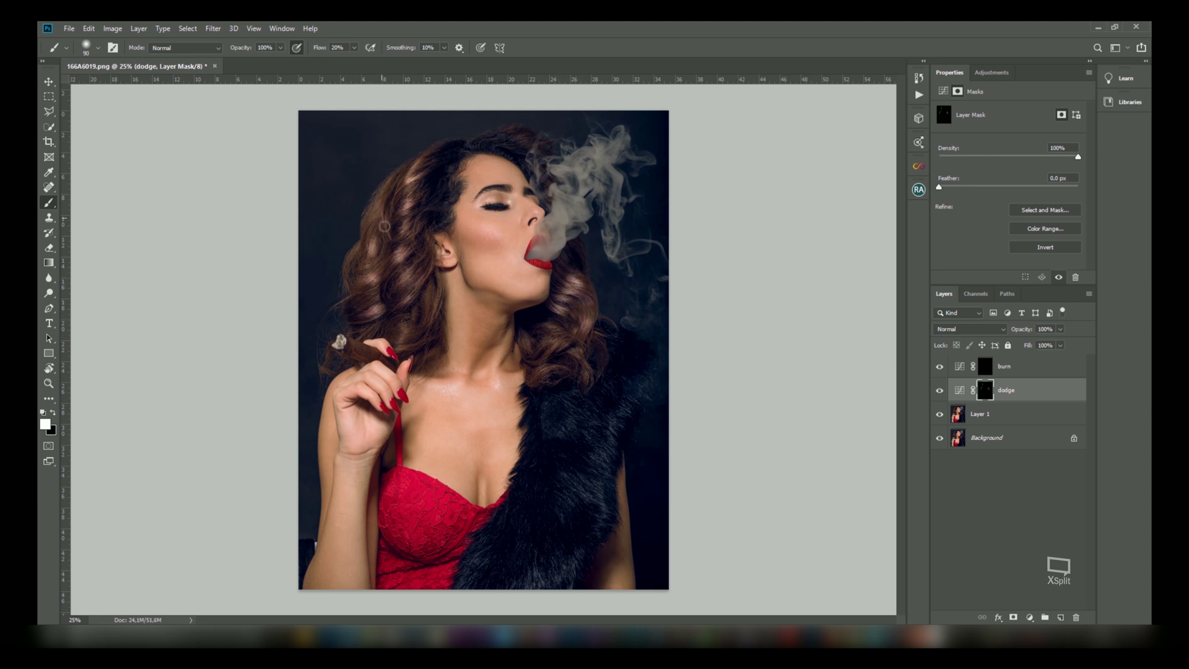
{"action": "key", "text": "bracketleft"}
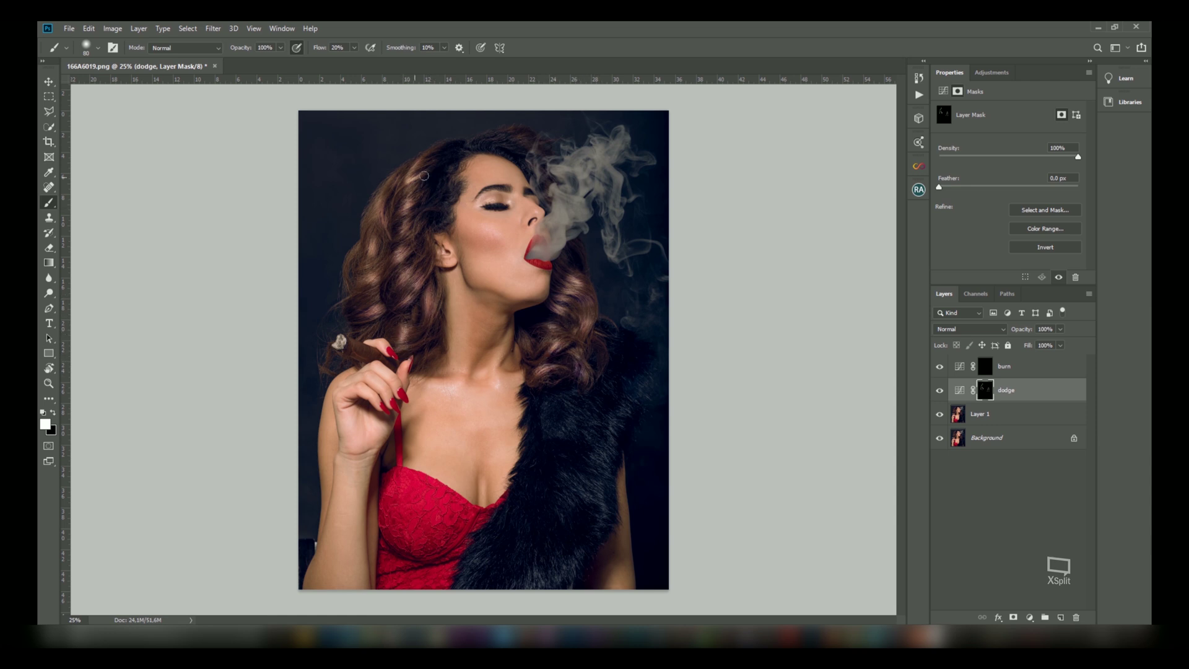
{"action": "mouse_move", "coordinate": [378, 205]}
{"action": "left_mouse_down"}
{"action": "mouse_move", "coordinate": [379, 233]}
{"action": "mouse_move", "coordinate": [351, 271]}
{"action": "left_mouse_up"}
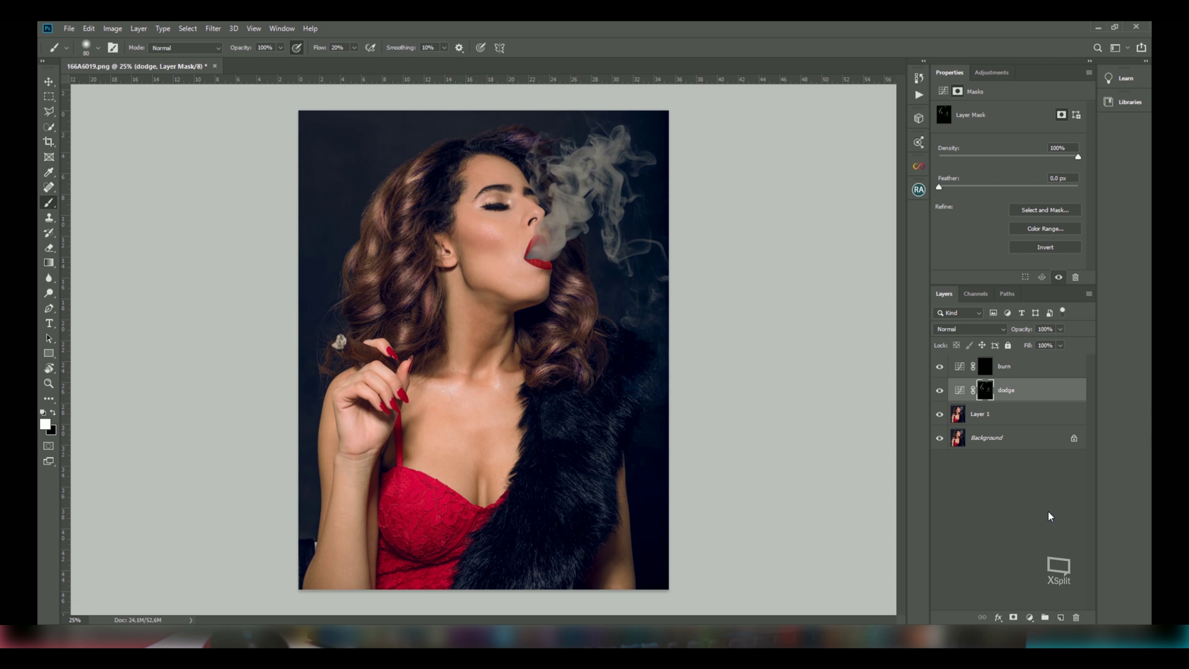
Paint white on the burn layer's mask over the hair's shadow areas and up to the crown, with a brush size of about 100.
{"action": "left_click", "coordinate": [1016, 372]}
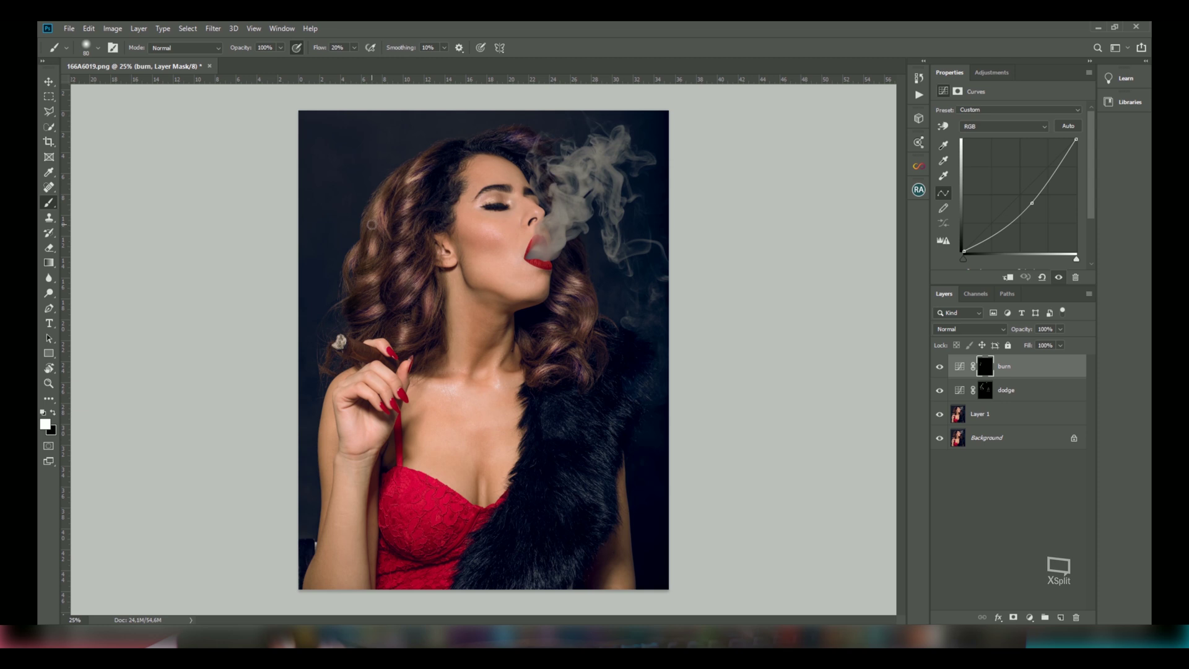
{"action": "key", "text": "bracketright"}
{"action": "key", "text": "bracketright"}
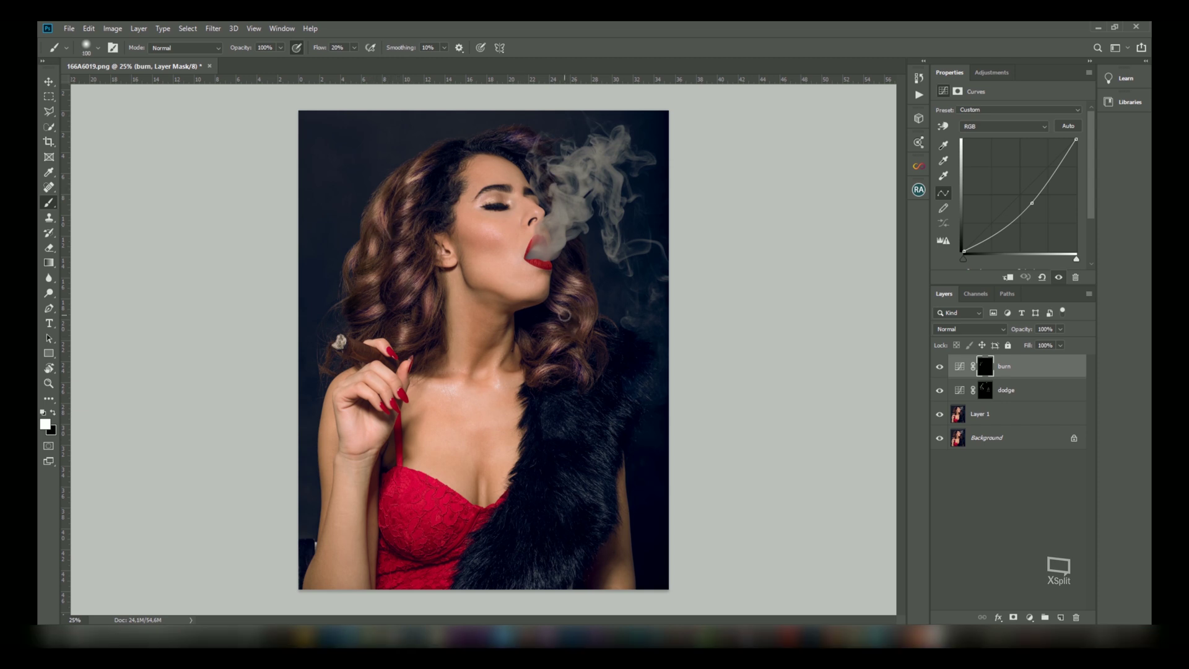
{"action": "key", "text": "bracketleft"}
{"action": "left_click_drag", "start_coordinate": [414, 185], "coordinate": [398, 181]}
{"action": "left_click_drag", "start_coordinate": [450, 172], "coordinate": [497, 139]}
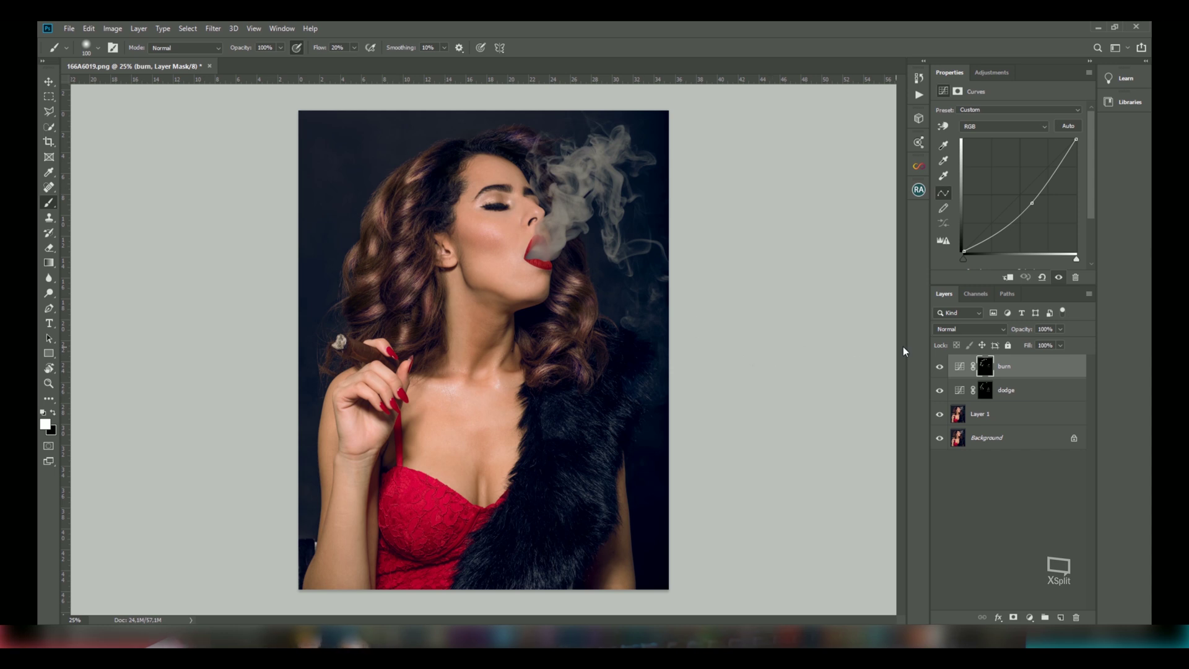
Toggle the visibility of the dodge layer and the burn layer in turn to examine each one's effect on the hair.
{"action": "left_click", "coordinate": [940, 391]}
{"action": "left_click", "coordinate": [940, 392]}
{"action": "left_click", "coordinate": [939, 392]}
{"action": "left_click", "coordinate": [940, 392]}
{"action": "left_click", "coordinate": [940, 392]}
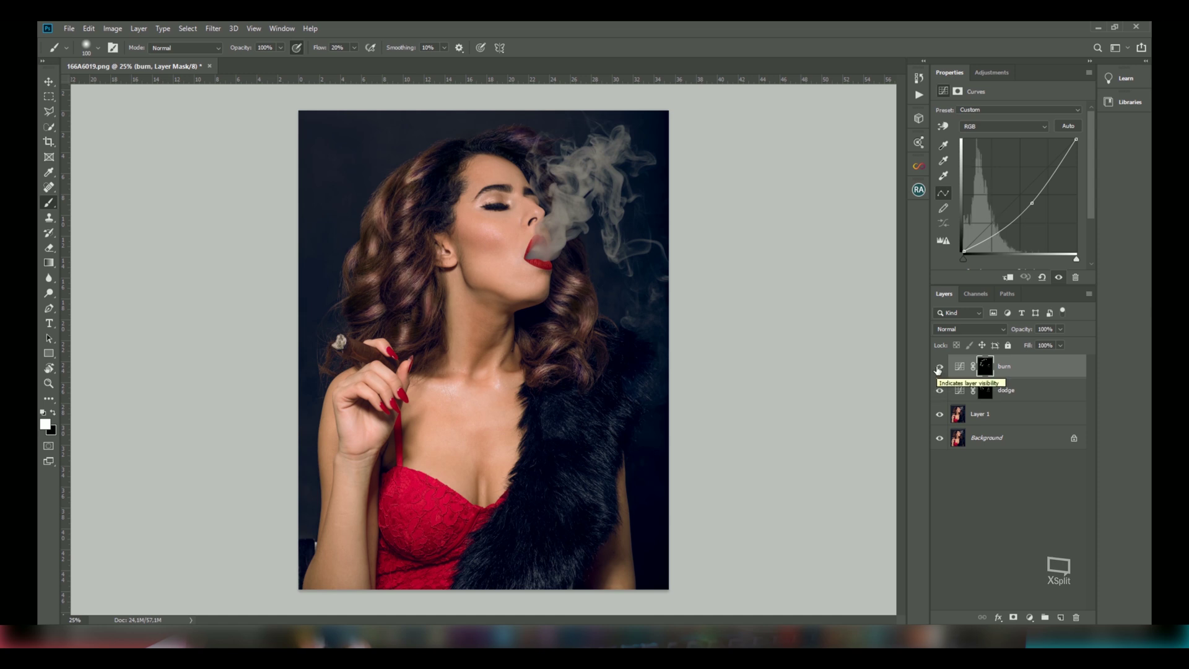
{"action": "left_click", "coordinate": [939, 368]}
{"action": "left_click", "coordinate": [940, 367]}
{"action": "left_click", "coordinate": [939, 368]}
{"action": "left_click", "coordinate": [939, 368]}
{"action": "left_click", "coordinate": [939, 368]}
{"action": "left_click", "coordinate": [939, 368]}
Group the burn and dodge layers together and name the group dodge and burn.
{"action": "left_click", "coordinate": [1040, 394], "text": "ctrl"}
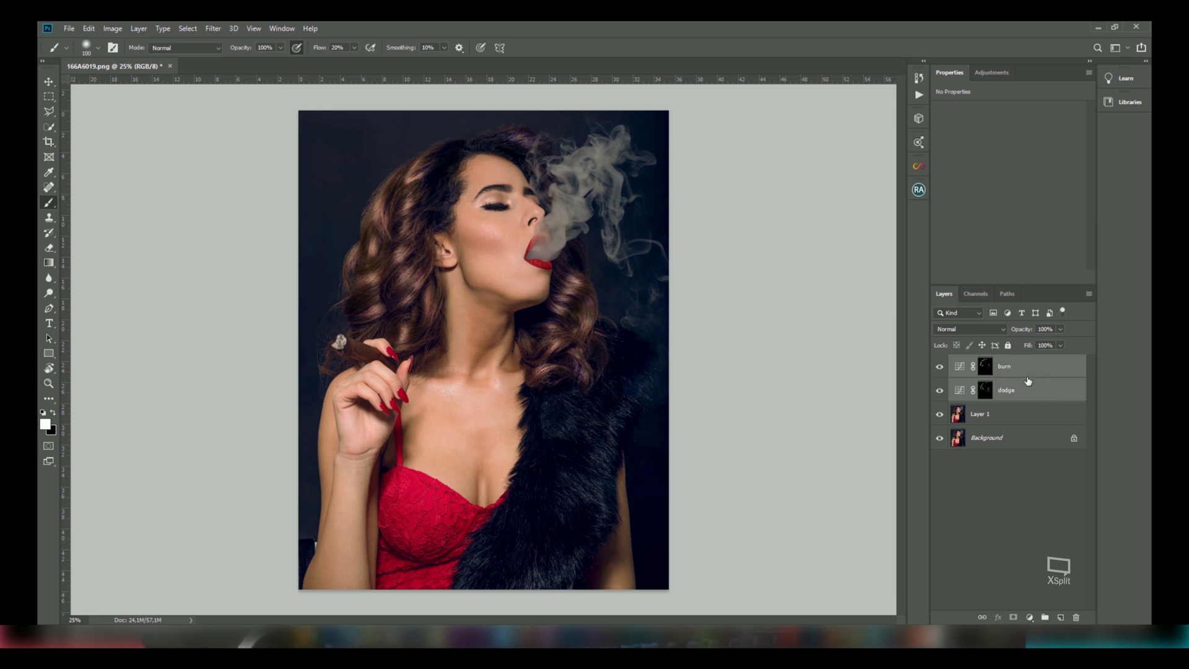
{"action": "key", "text": "ctrl+g"}
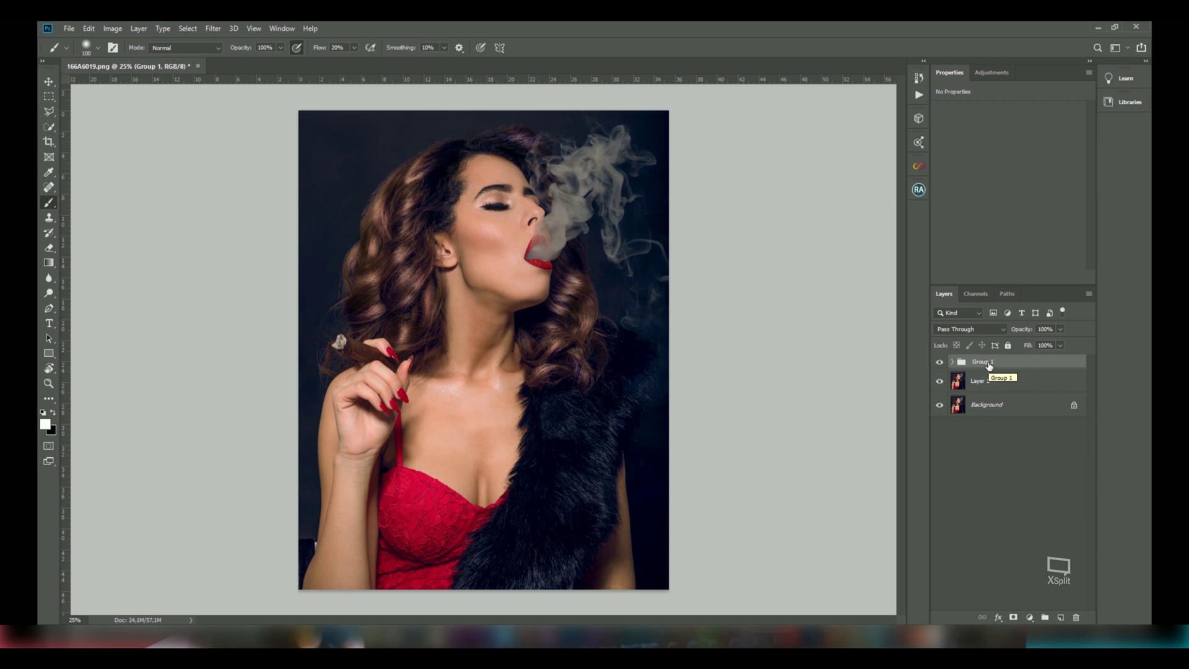
{"action": "double_click", "coordinate": [988, 364]}
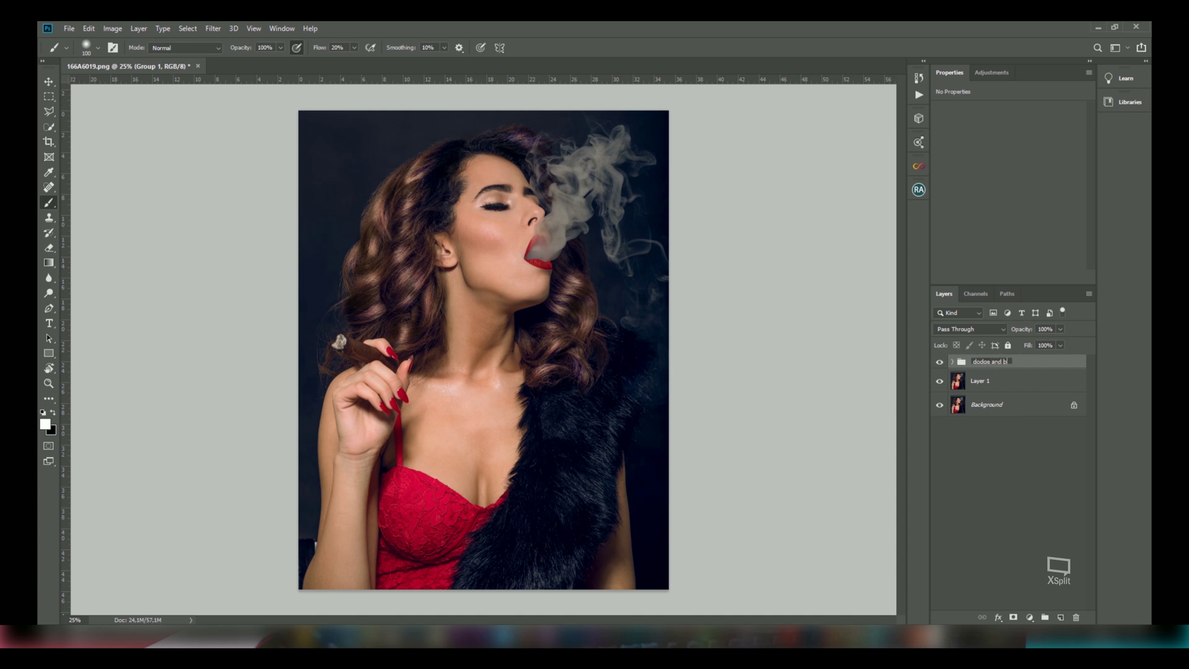
{"action": "key", "text": "Return"}
Toggle the visibility of the dodge and burn group repeatedly to compare the hair before and after the retouching.
{"action": "left_click", "coordinate": [939, 363]}
{"action": "left_click", "coordinate": [940, 365]}
{"action": "left_click", "coordinate": [941, 364]}
{"action": "left_click", "coordinate": [941, 365]}
{"action": "left_click", "coordinate": [940, 364]}
{"action": "left_click", "coordinate": [941, 364]}
{"action": "left_click", "coordinate": [941, 364]}
{"action": "left_click", "coordinate": [940, 364]}
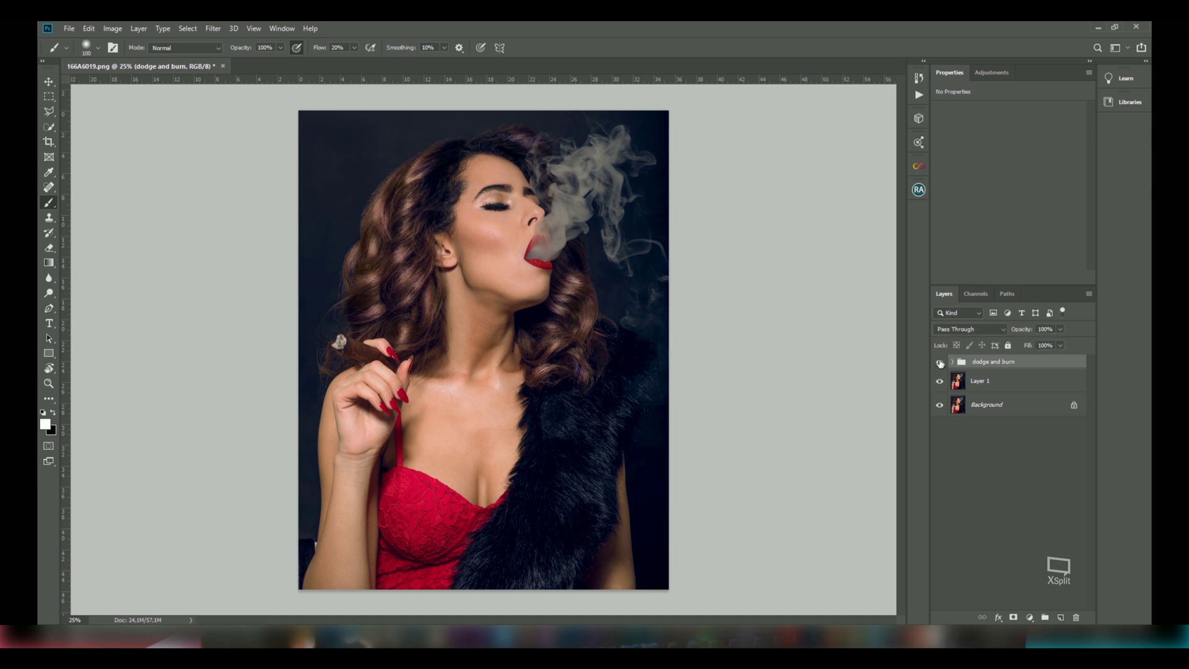